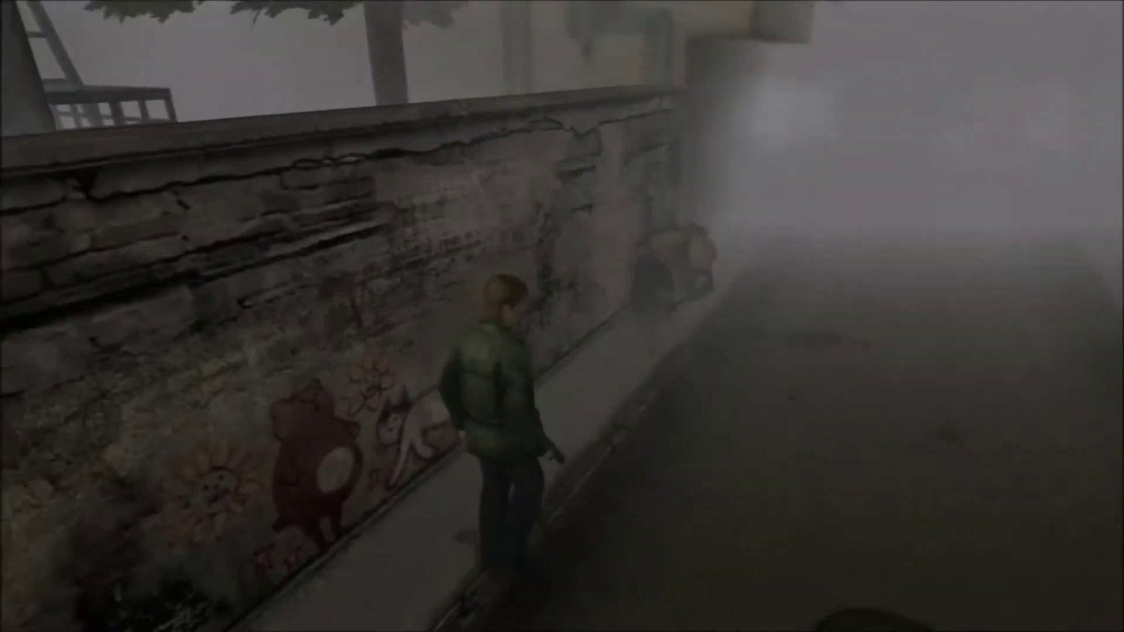
Step: Run the character down the foggy alley, through the stone archway and along the tiled tunnel
key("w")
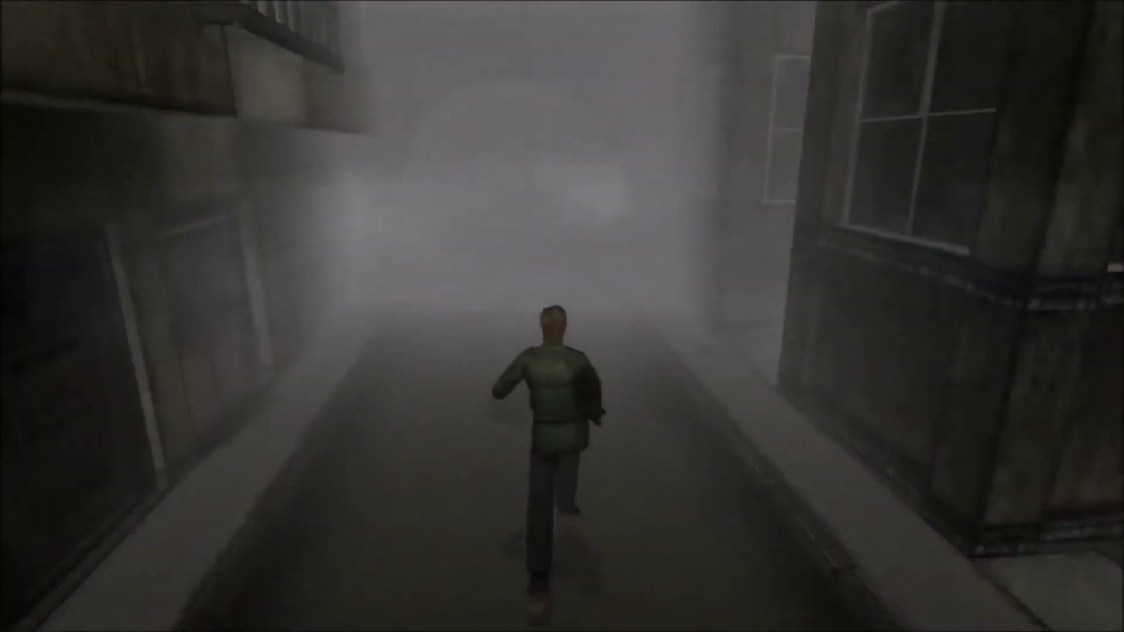
key("w")
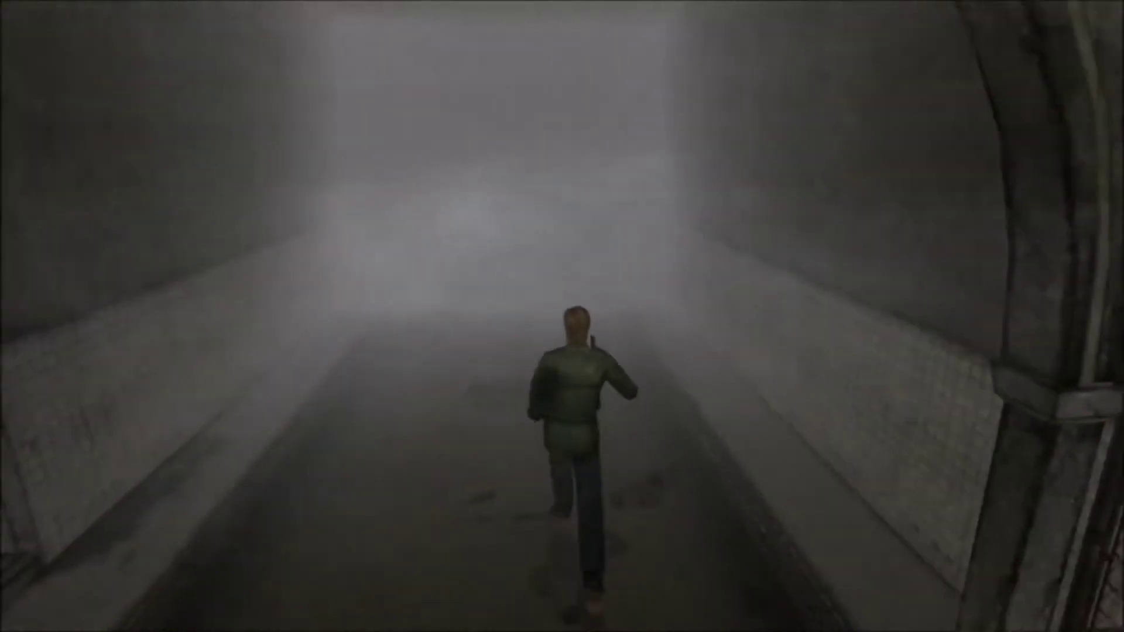
key("w")
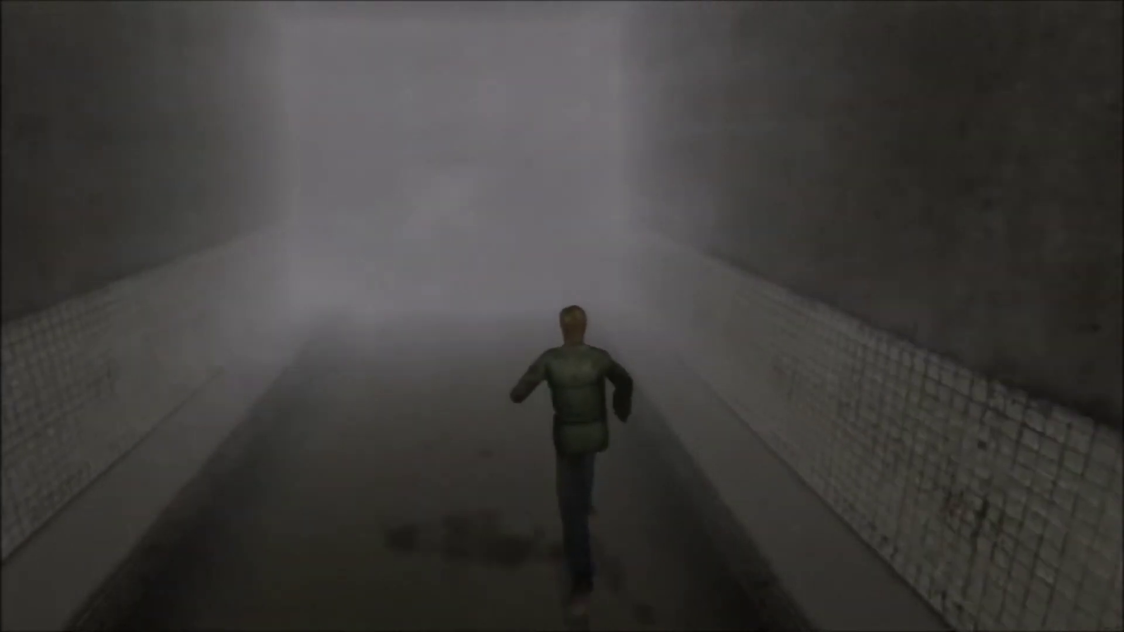
key("w")
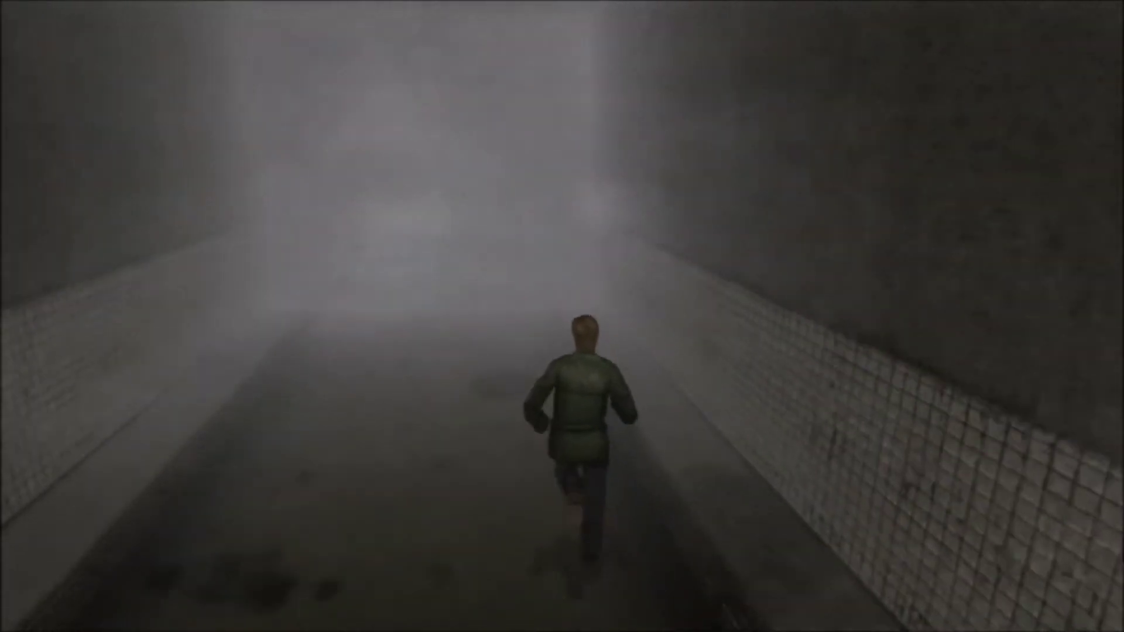
key("w")
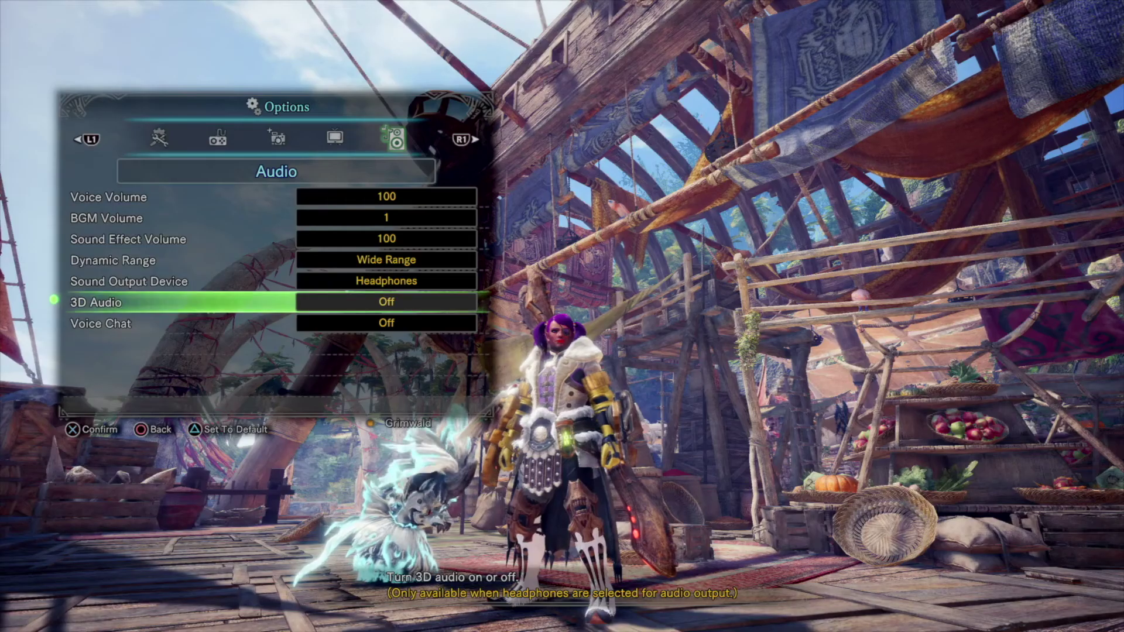
Step: Switch Monster Hunter World's 3D Audio option from Off to On
key("Return")
key("Up")
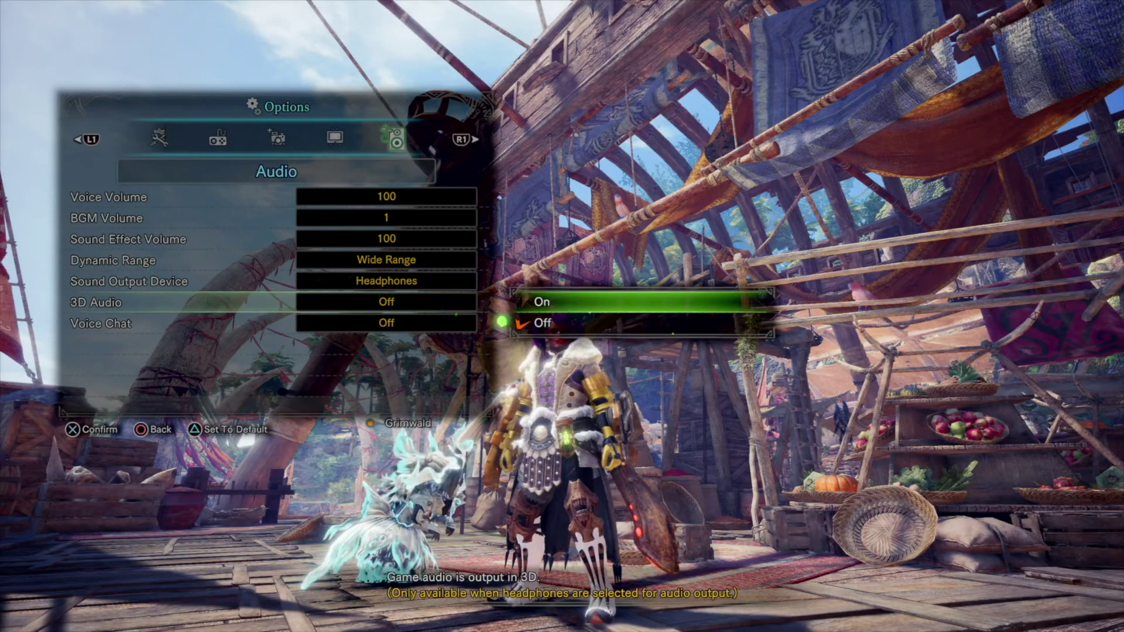
key("Return")
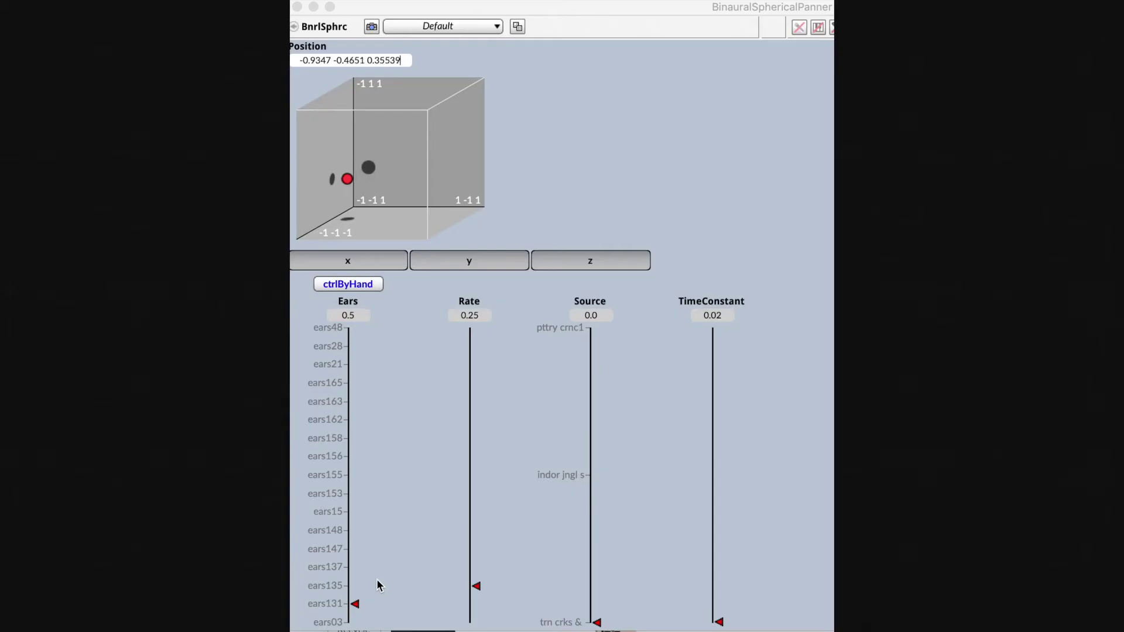
Step: Change the BinauralSphericalPanner Ears setting from ears135 up to ears148
left_click(356, 588)
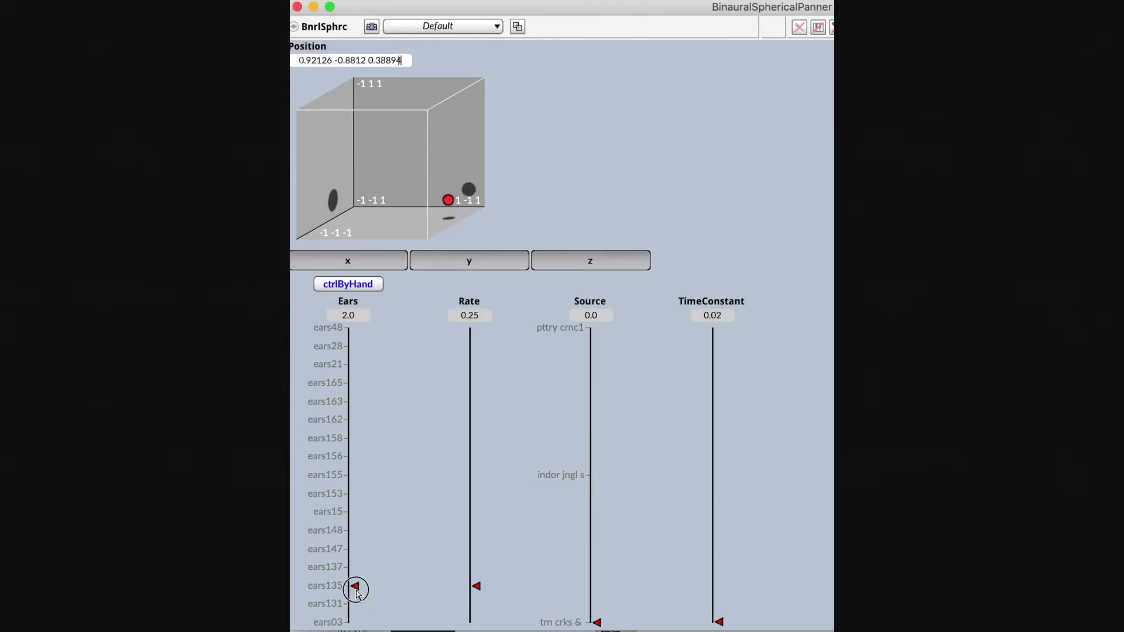
left_click_drag(356, 590, 355, 475)
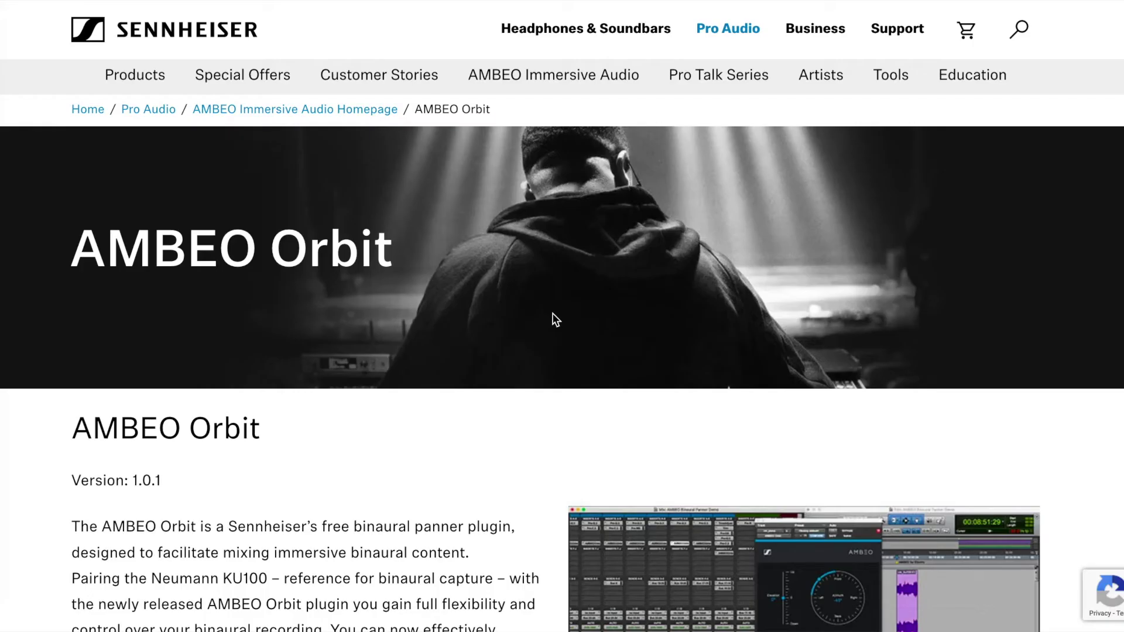
scroll(555, 319, "down", 6)
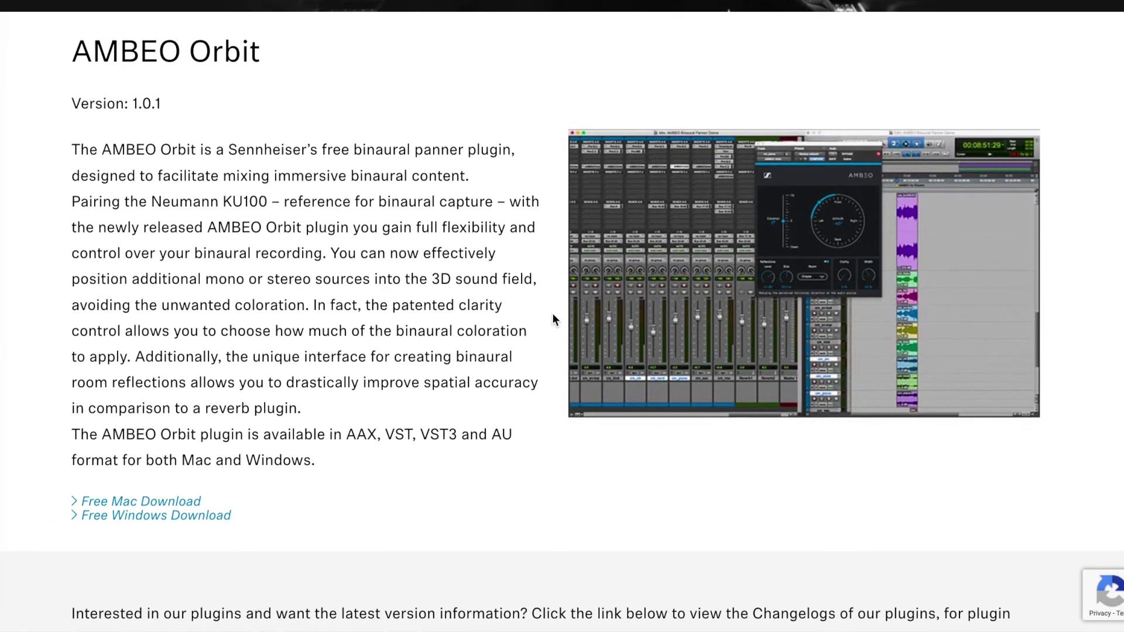
scroll(552, 318, "down", 5)
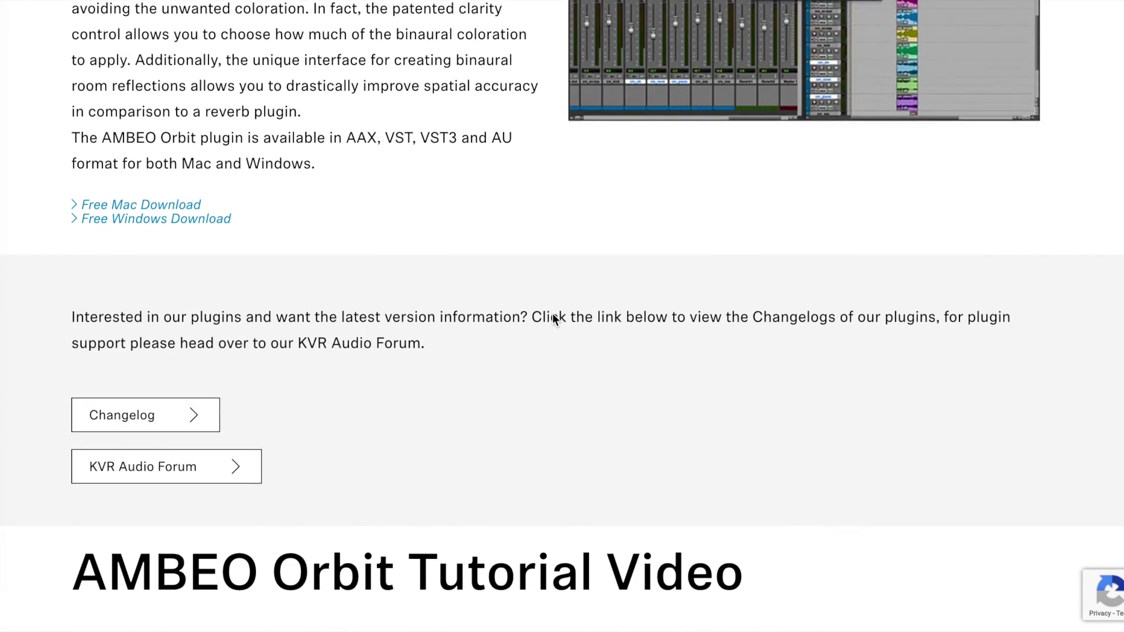
scroll(554, 318, "down", 11)
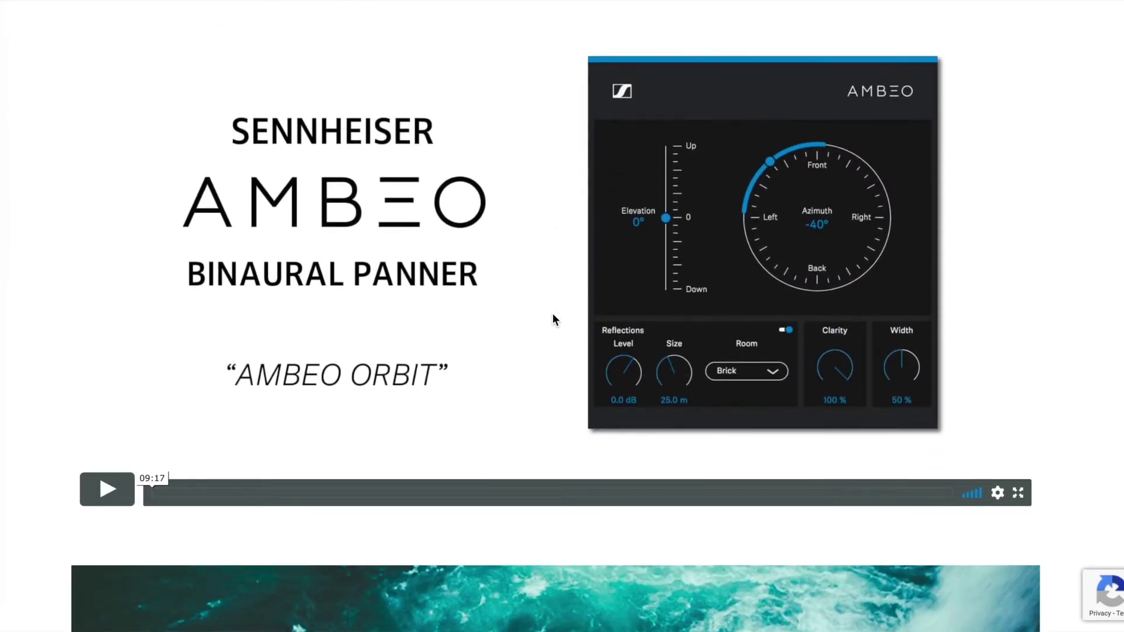
scroll(555, 319, "down", 8)
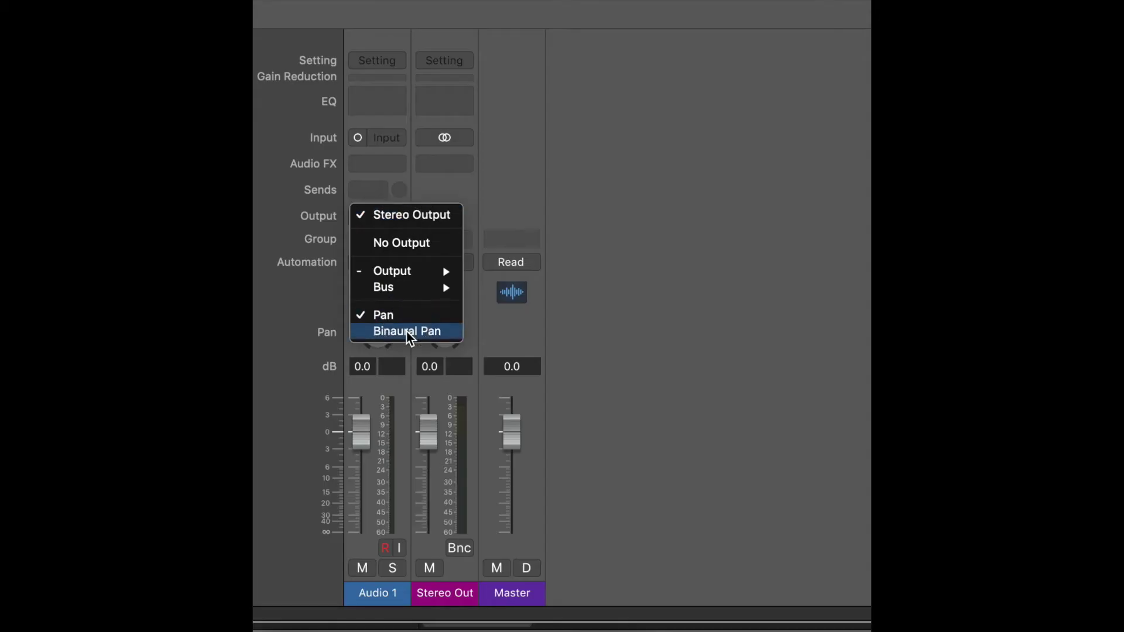
Step: Set Audio 1's output panning to Binaural Pan, bringing up the AMBEO Orbit window
left_click(406, 331)
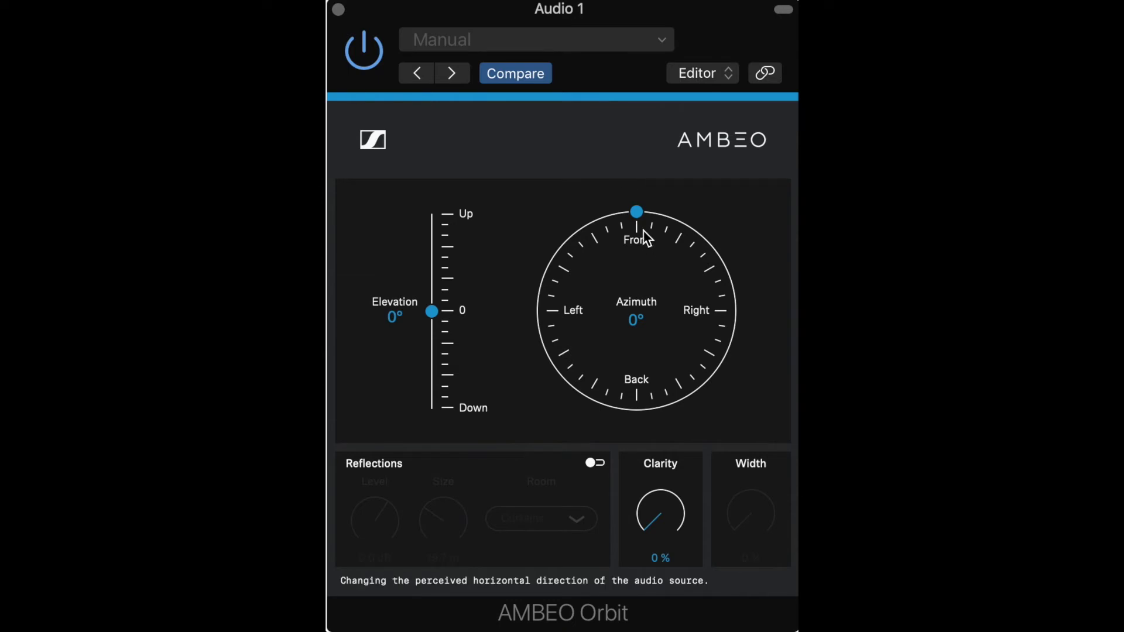
mouse_move(637, 211)
left_mouse_down()
mouse_move(662, 225)
mouse_move(691, 303)
mouse_move(666, 370)
mouse_move(616, 376)
mouse_move(569, 361)
mouse_move(551, 309)
mouse_move(577, 242)
mouse_move(637, 210)
left_mouse_up()
left_click_drag(638, 210, 561, 312)
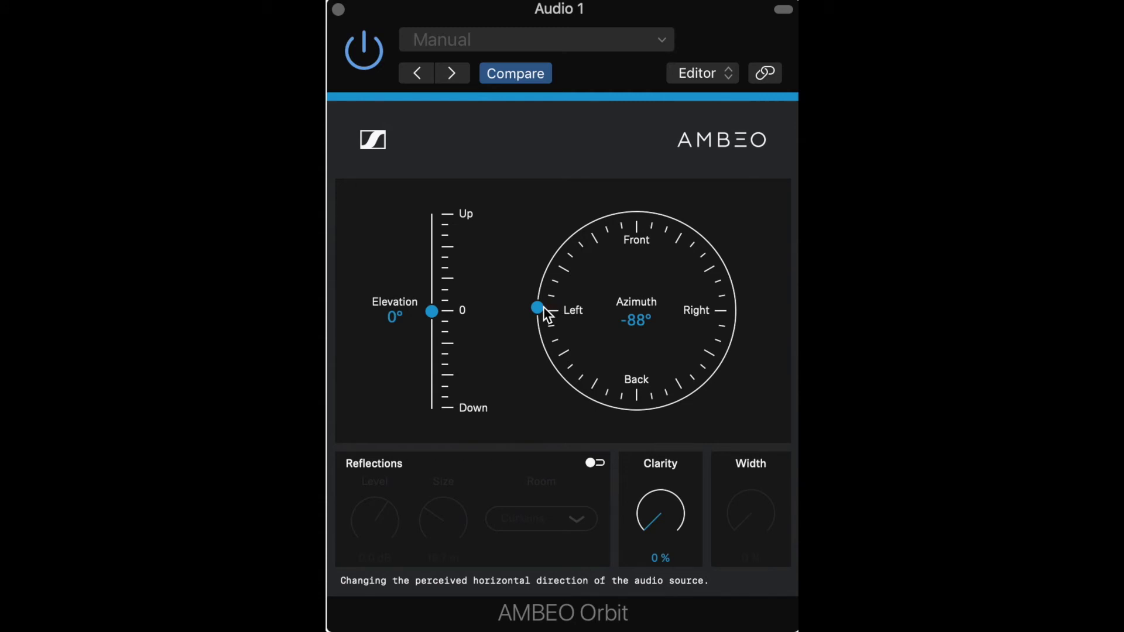
left_click_drag(543, 308, 637, 233)
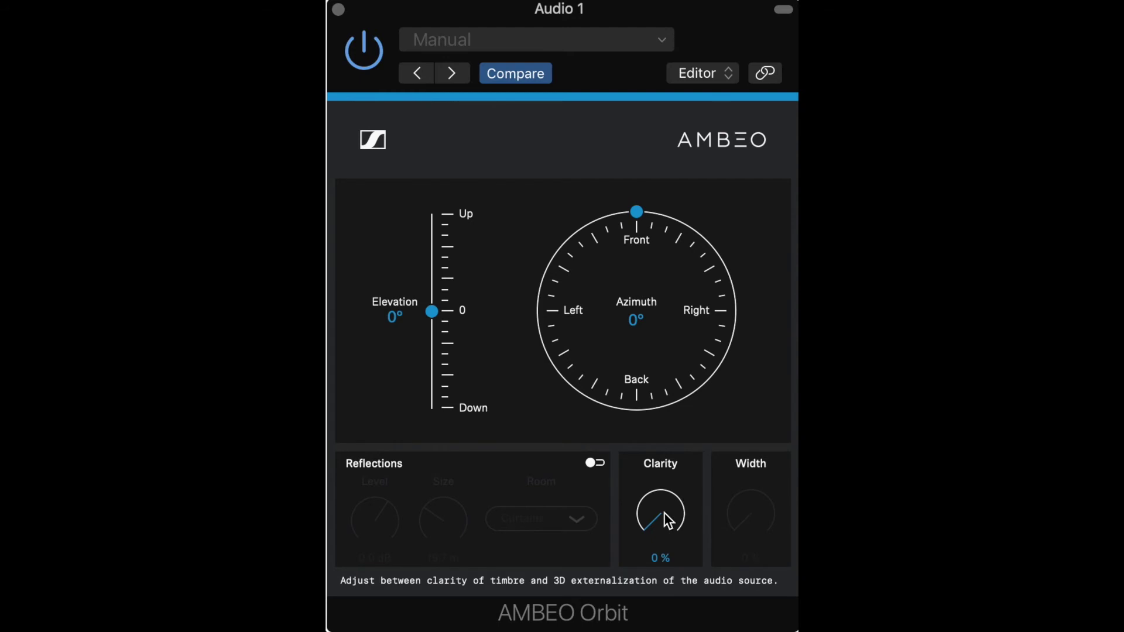
mouse_move(654, 513)
left_mouse_down()
mouse_move(669, 430)
mouse_move(652, 251)
mouse_move(662, 521)
left_mouse_up()
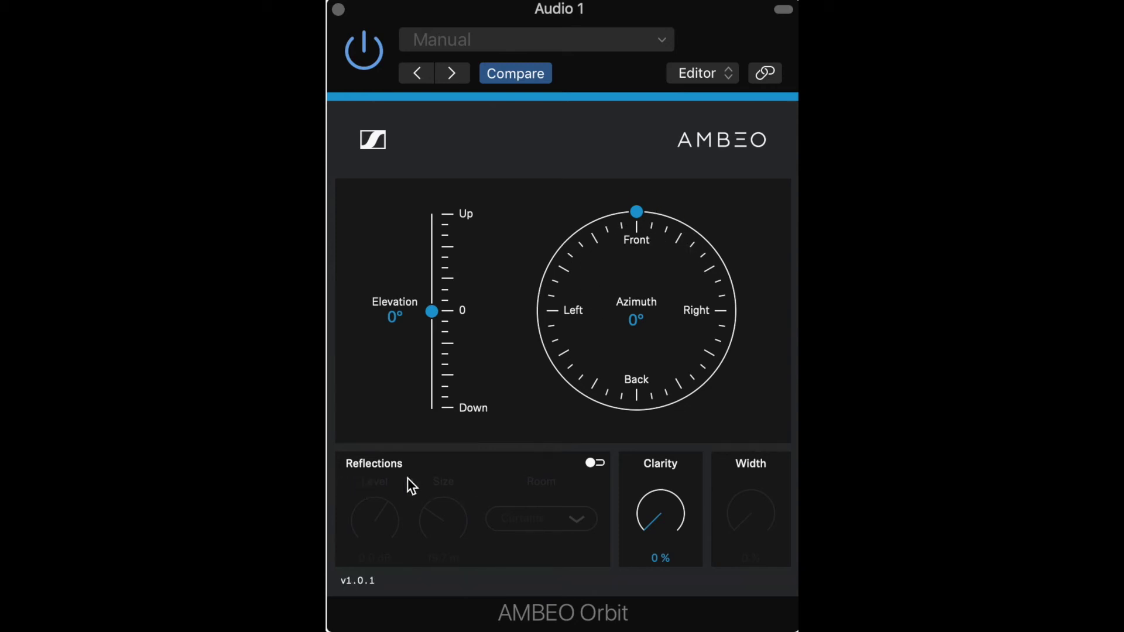
Step: Enable reflections, shrink the Curtains room to about 15.5 m, and pan azimuth to -103°
left_click(592, 463)
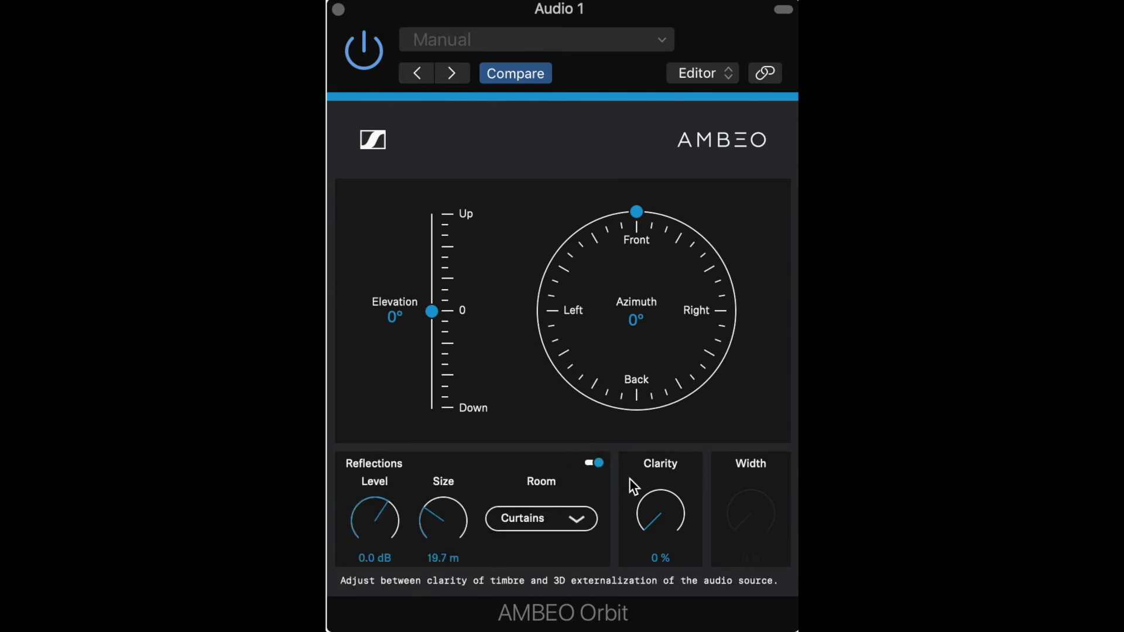
left_click_drag(451, 511, 438, 537)
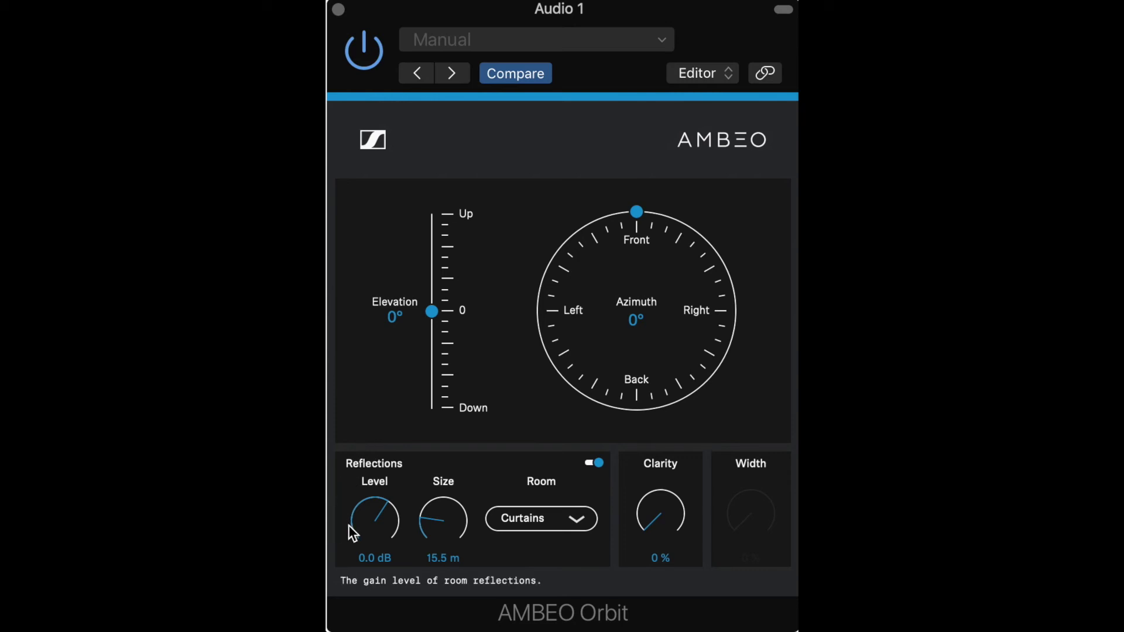
left_click_drag(640, 212, 568, 309)
Step: Try the Glass room enlarged to 32.8 m and pan the source toward the back-left
left_click_drag(569, 322, 569, 327)
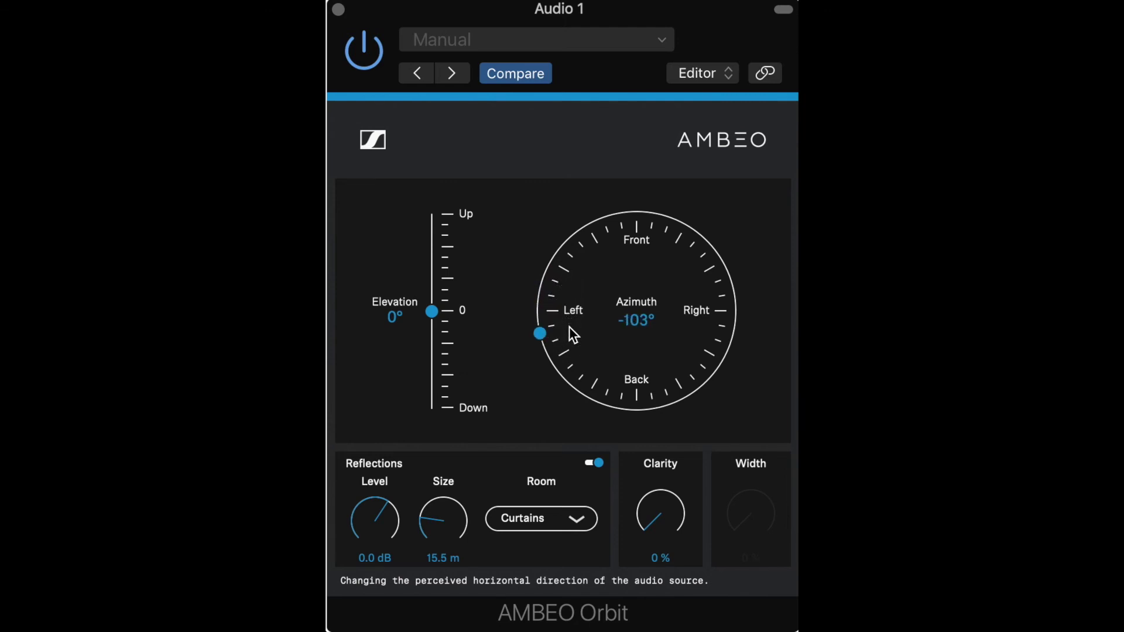
left_click(577, 518)
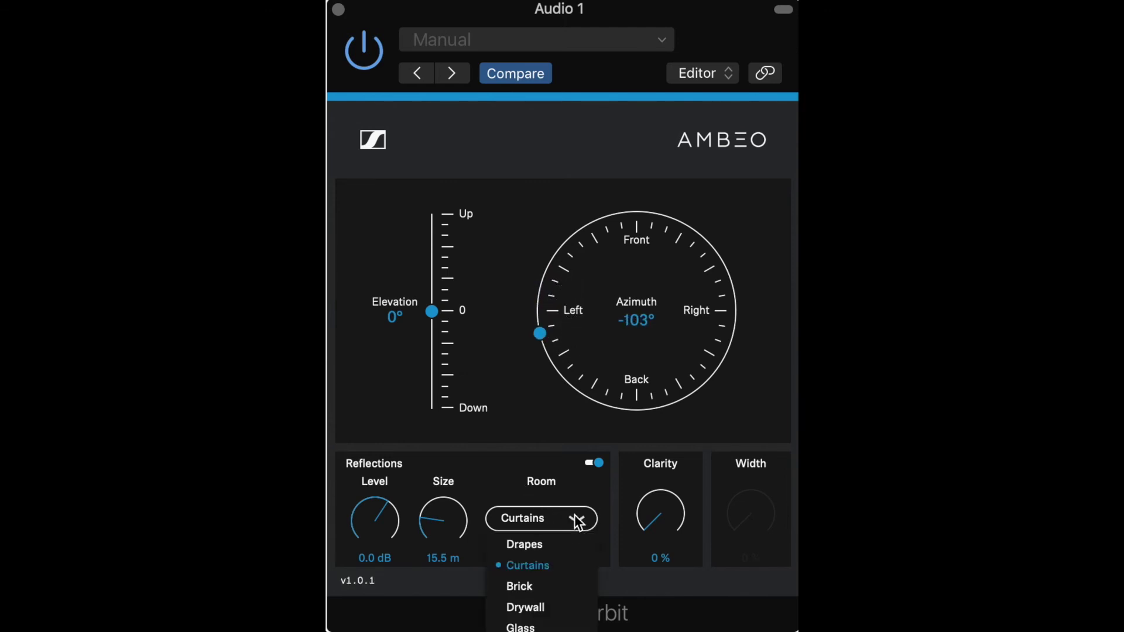
left_click(530, 626)
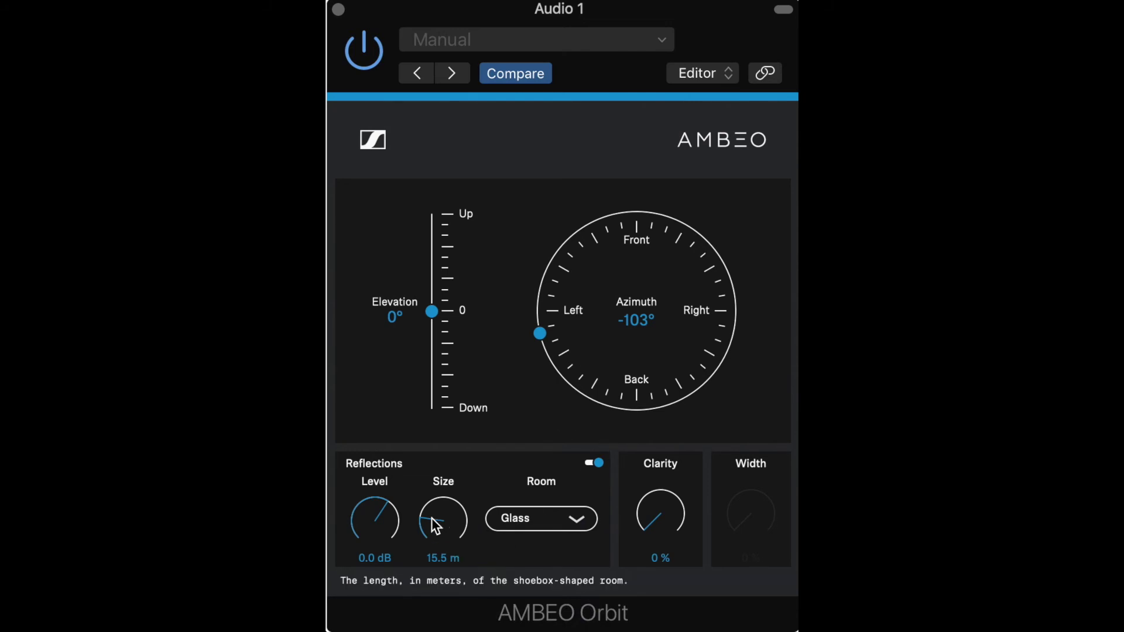
left_click_drag(438, 529, 456, 423)
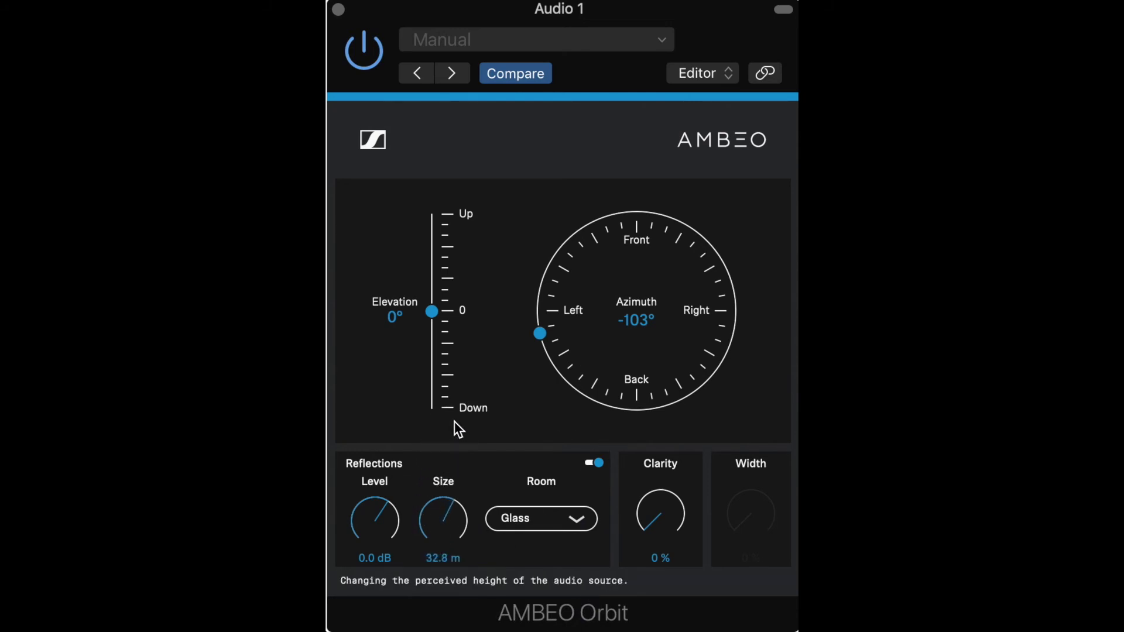
left_click_drag(540, 335, 634, 242)
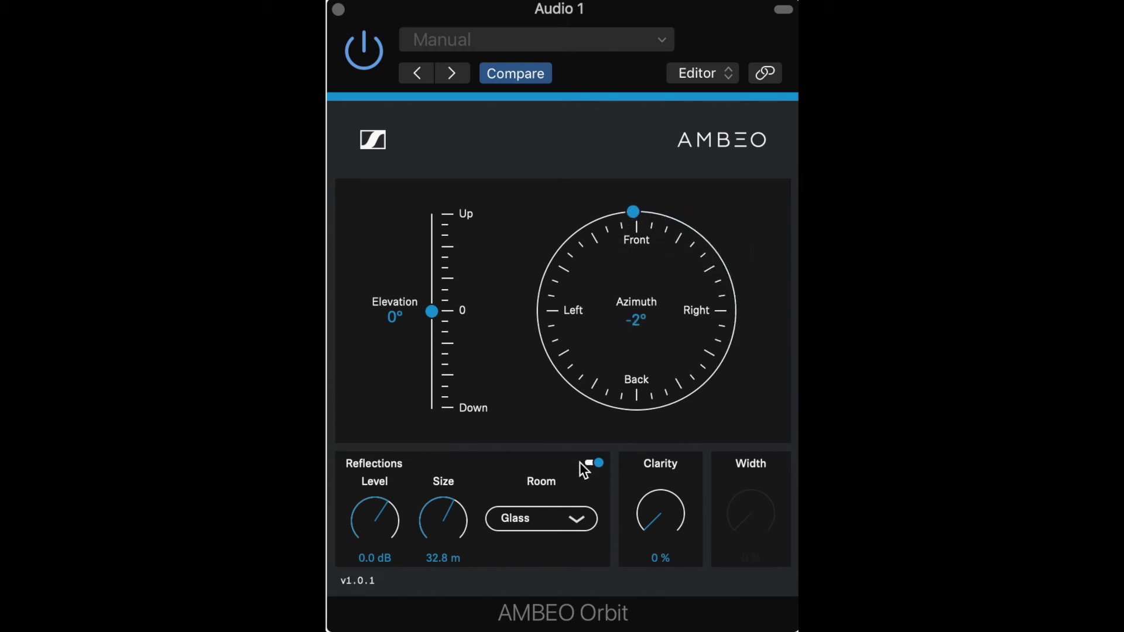
Step: Reduce the room size and switch the room material to Drapes at 18.3 m
left_click_drag(438, 515, 454, 596)
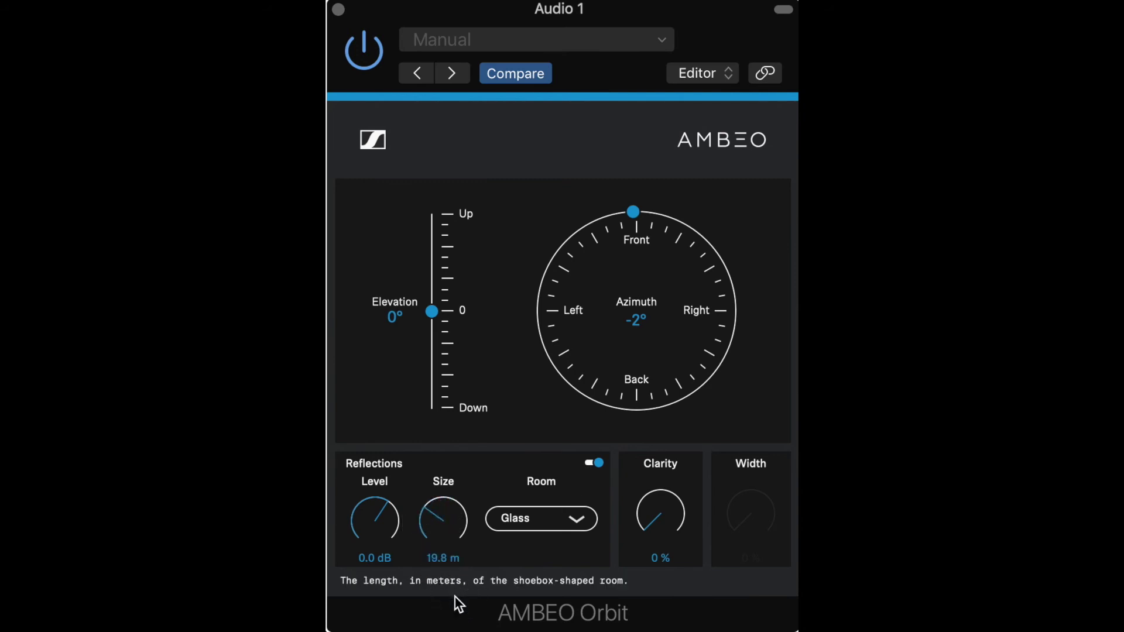
left_click(536, 515)
left_click(553, 540)
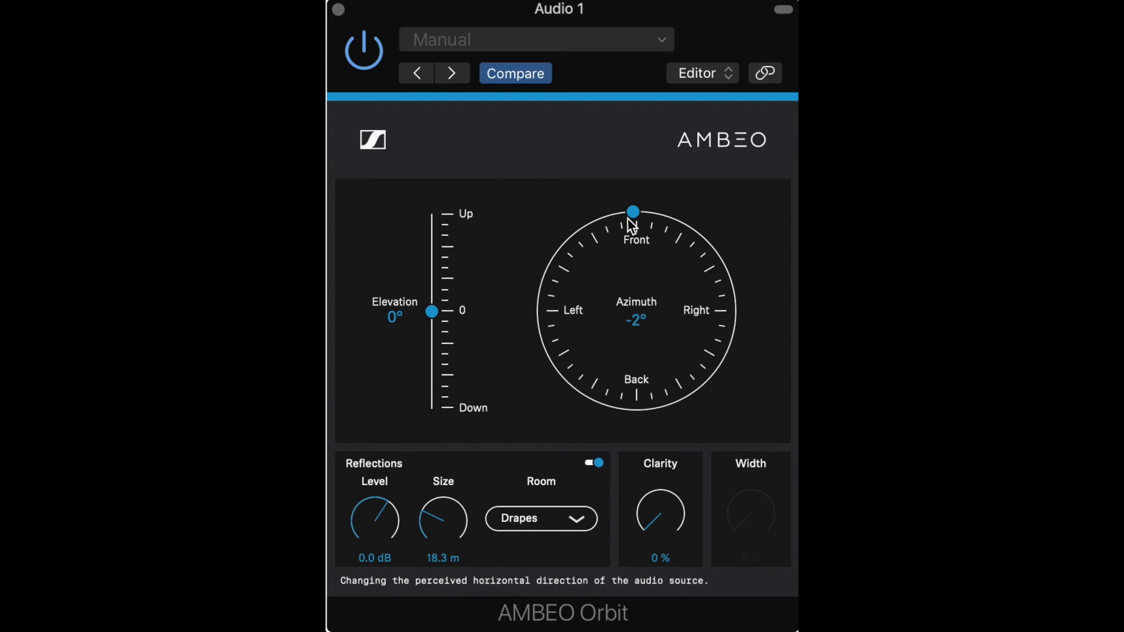
Step: Reset azimuth to 0°, then raise the elevation and pan the source around to the left
double_click(634, 321)
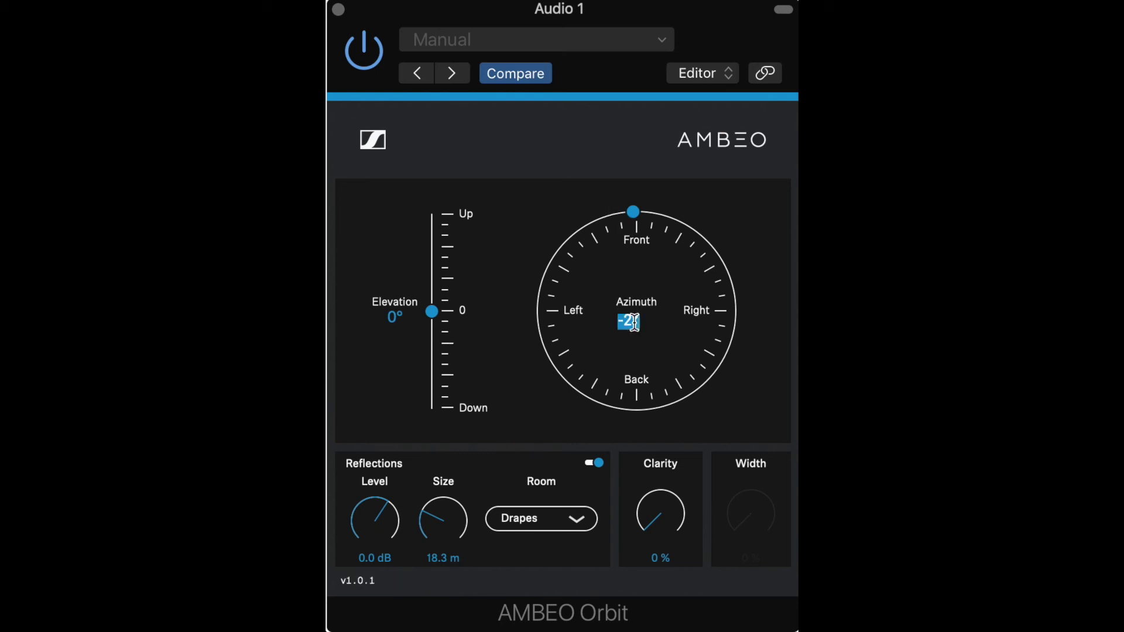
type("0")
key("Return")
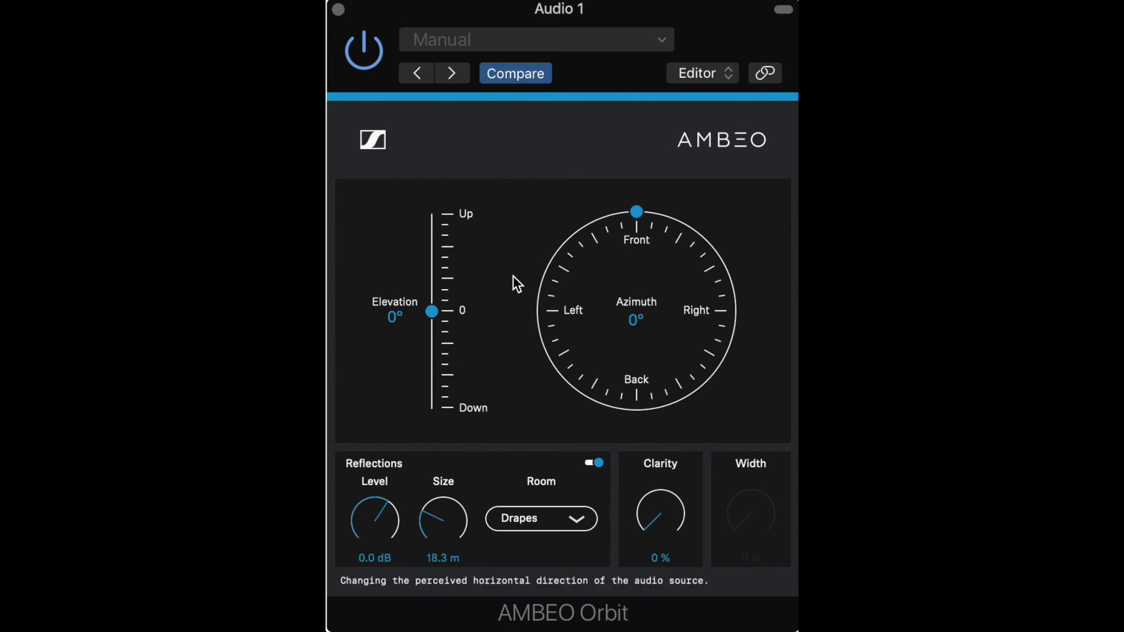
left_click_drag(434, 315, 440, 209)
left_click_drag(639, 216, 640, 388)
Step: Settle the source hard left at -89° azimuth with elevation at 3°
left_click_drag(433, 215, 421, 418)
left_click_drag(635, 415, 637, 252)
left_click_drag(432, 409, 440, 317)
left_click_drag(630, 218, 536, 308)
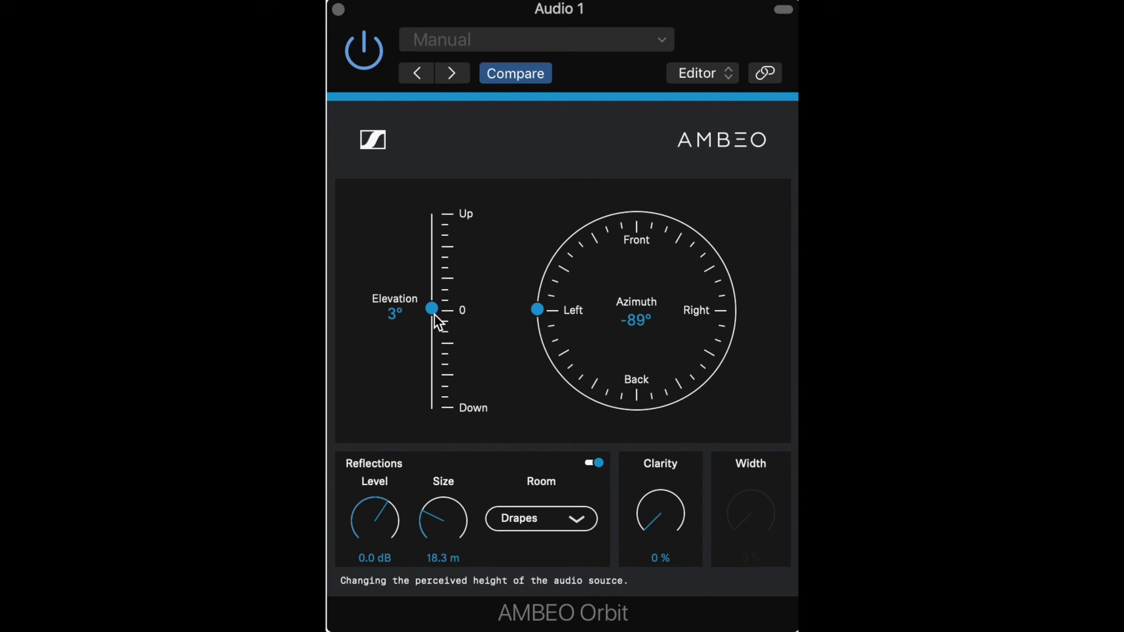